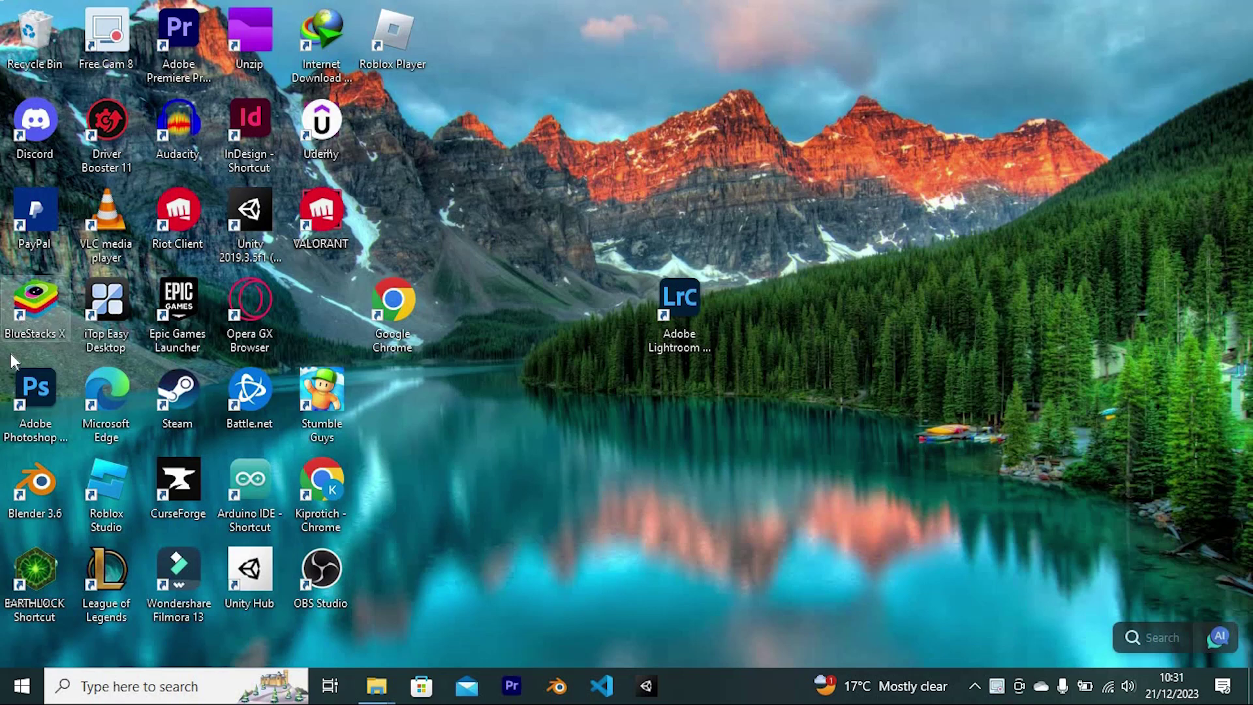
Step: Launch Chrome, Google 'bluestacks' and open the top bluestacks.com result
double_click(324, 490)
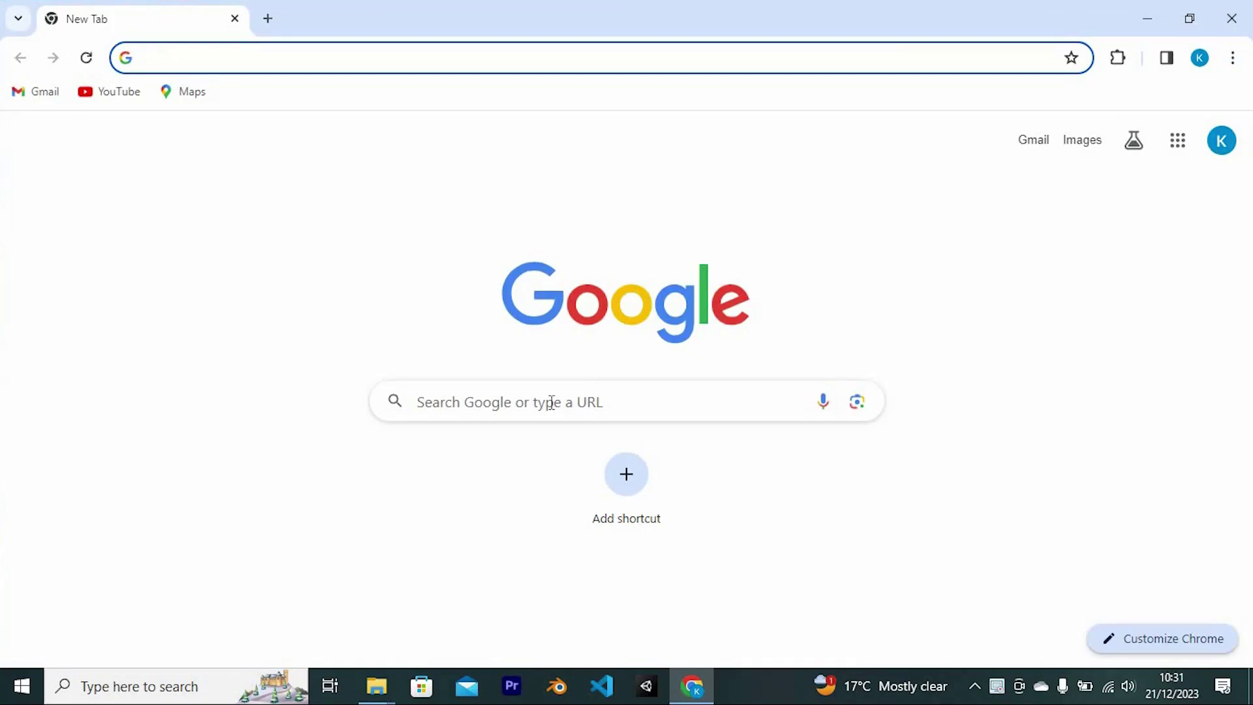
left_click(551, 402)
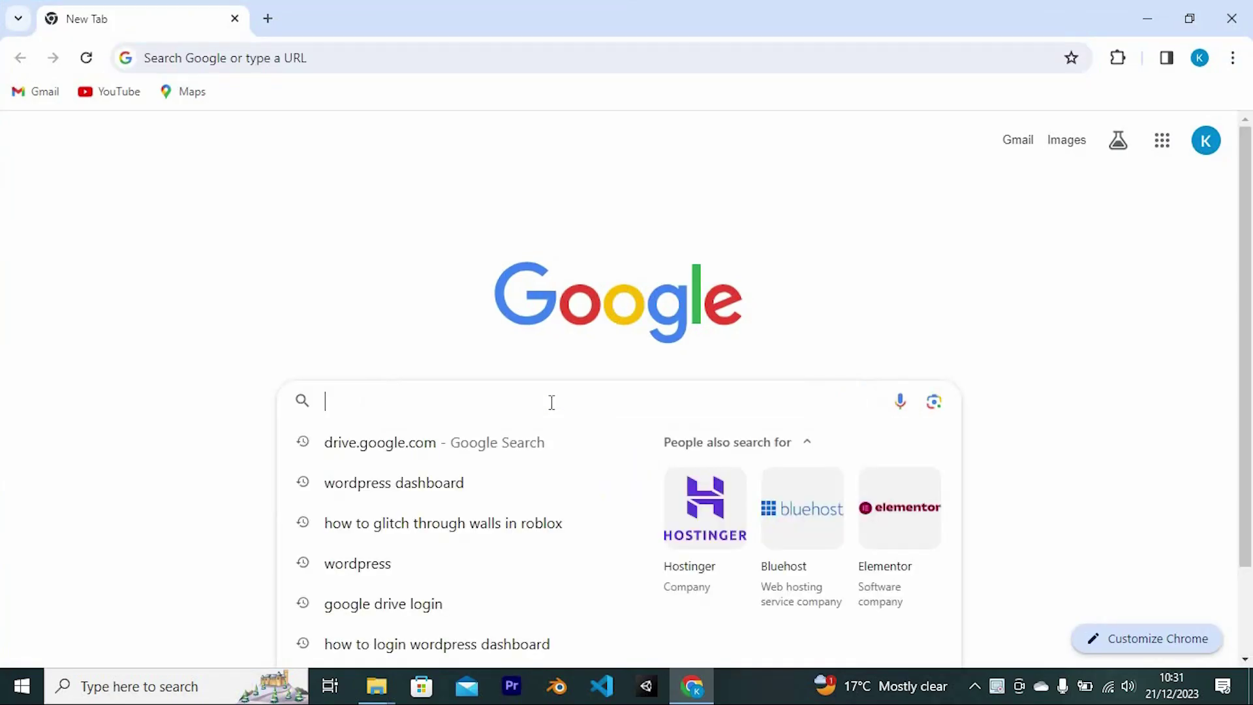
type("Blues")
key("Down")
key("Return")
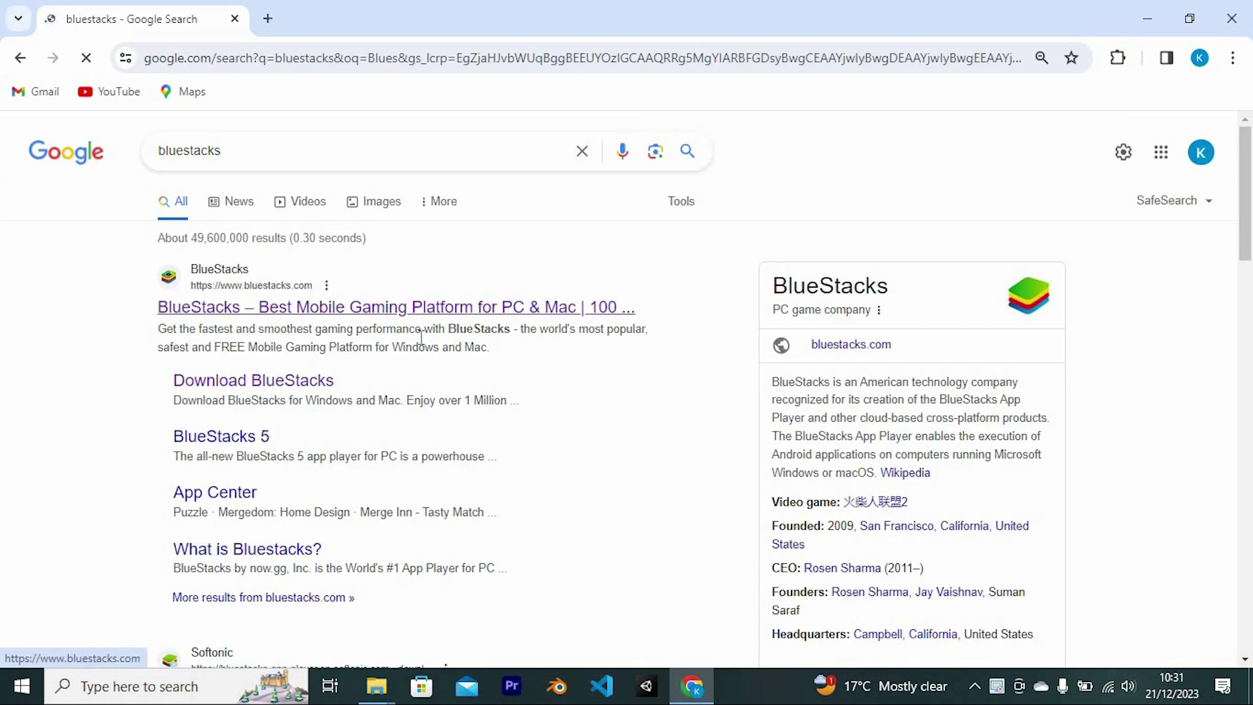
left_click(401, 311)
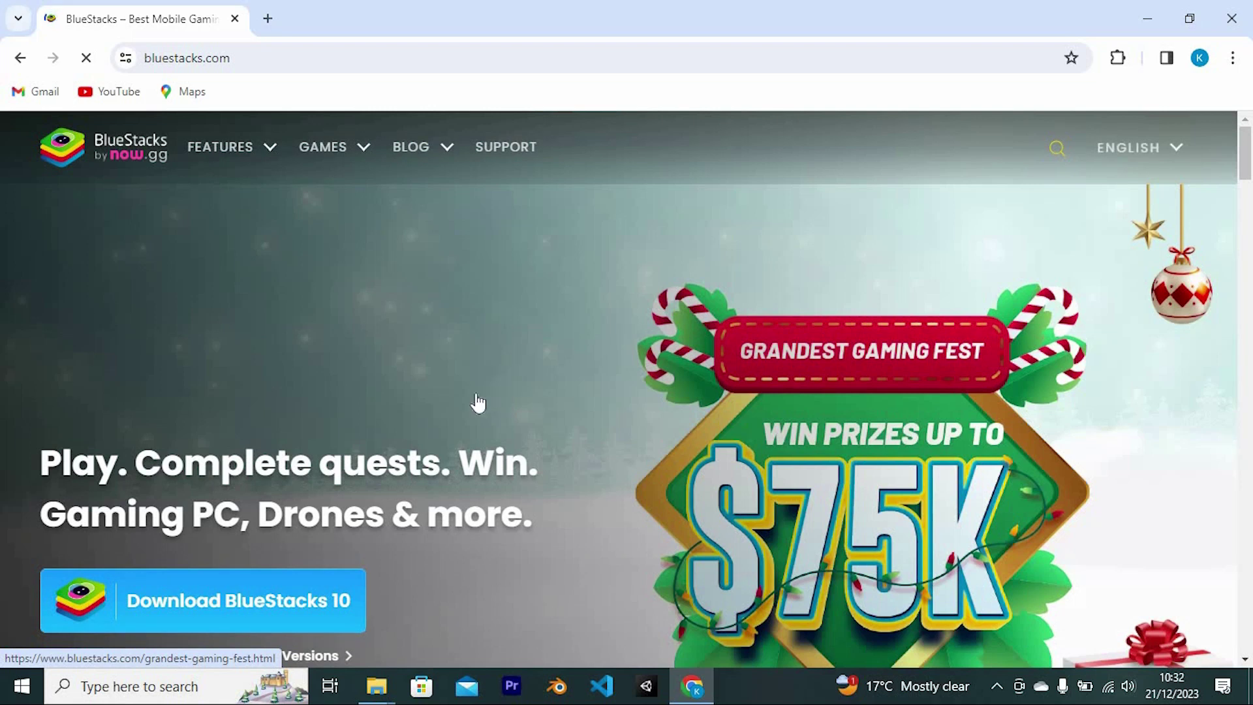
scroll(478, 404, "down", 3)
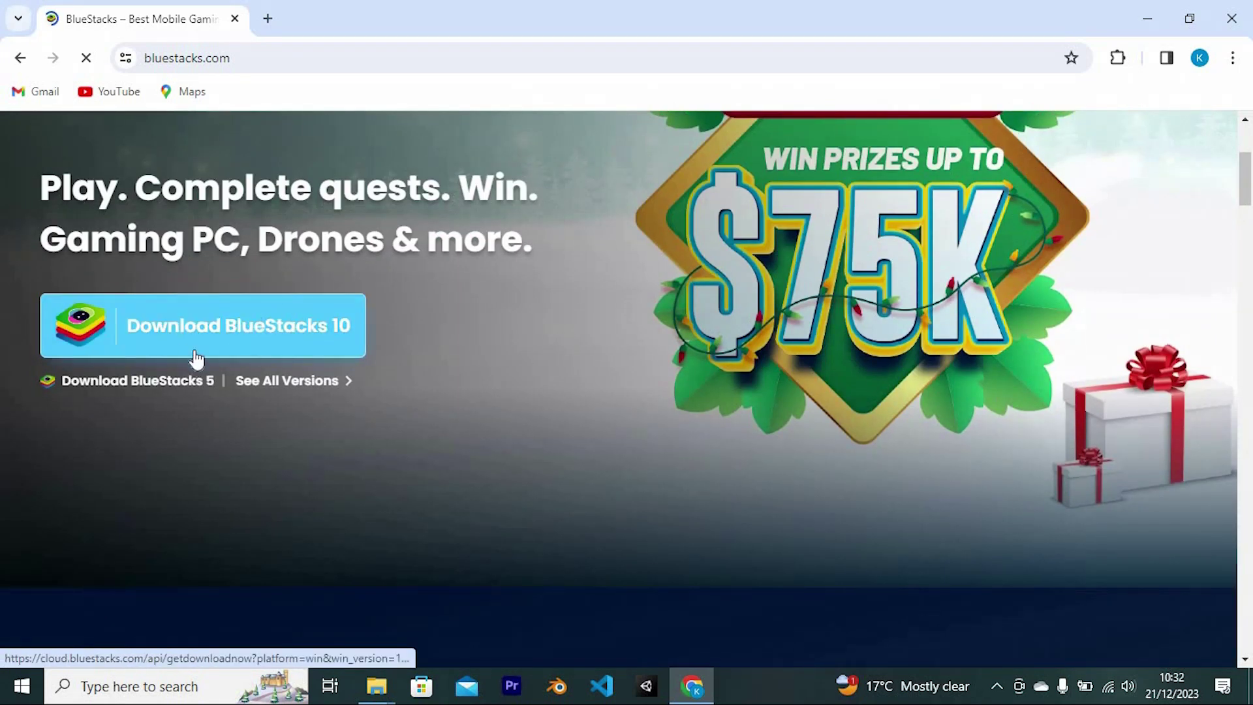
scroll(382, 380, "up", 3)
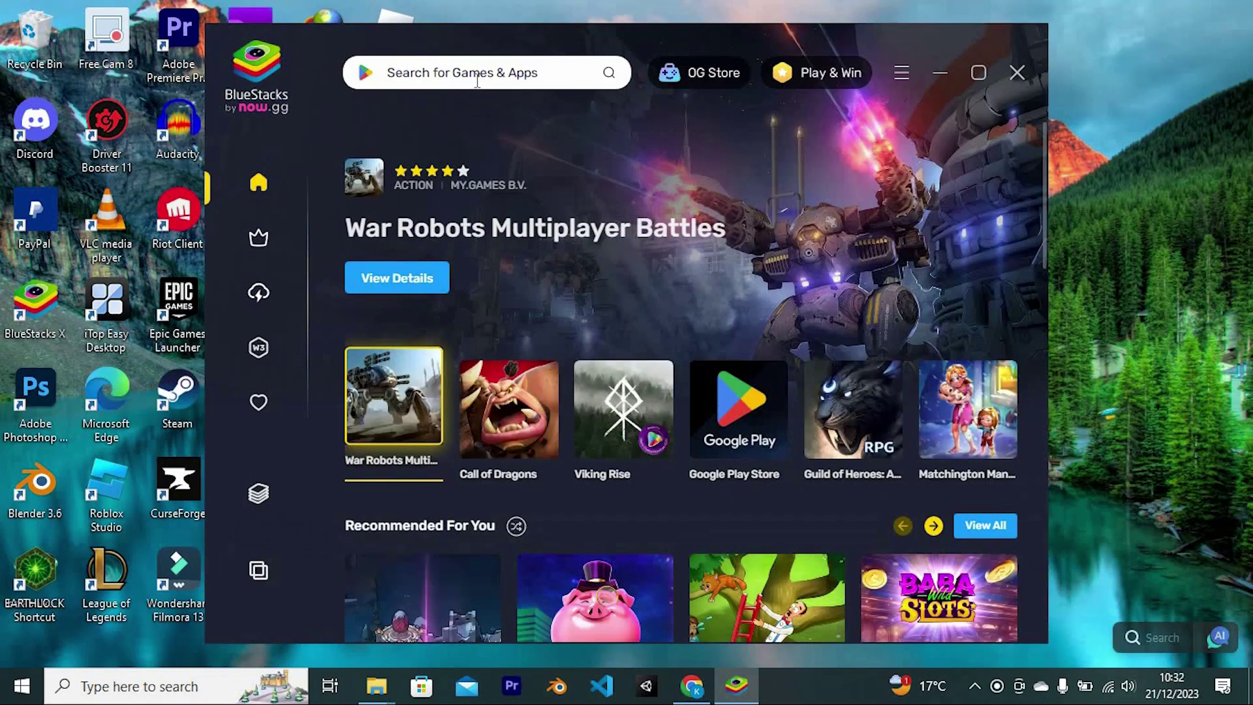
Step: Search BlueStacks for 'lightroom' and open the Lightroom Photo & Video Editor listing
left_click(475, 74)
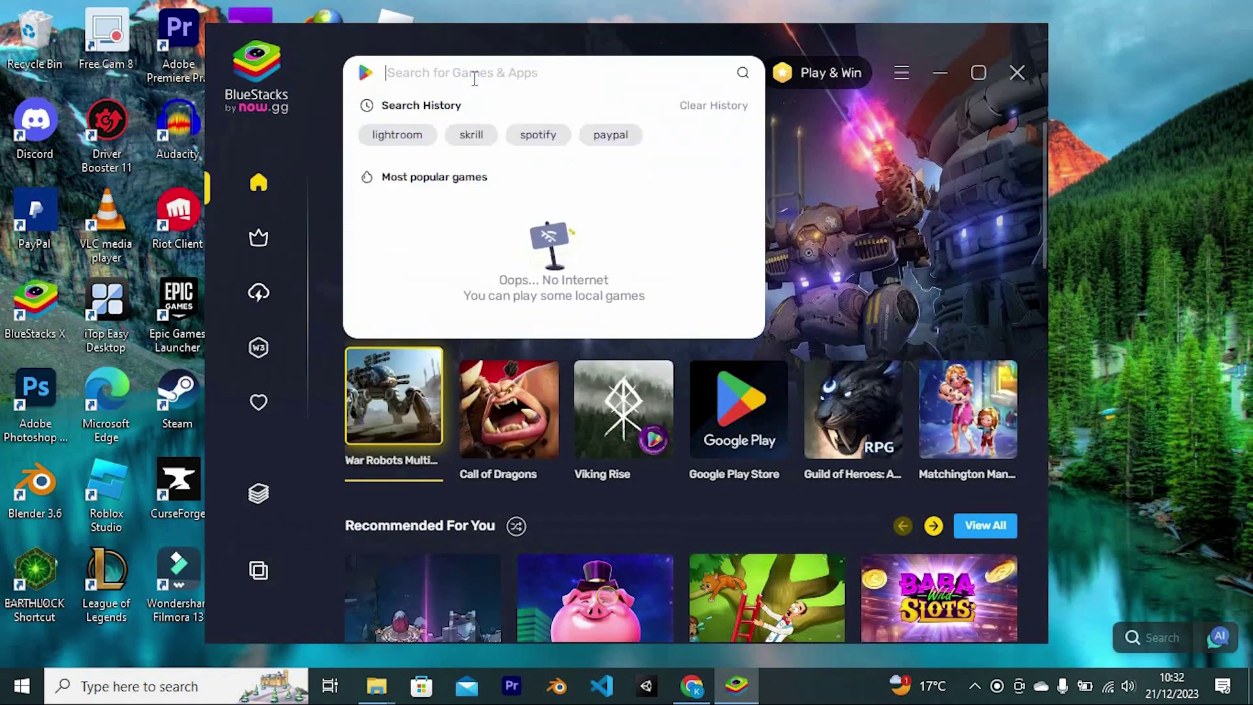
type("ligh")
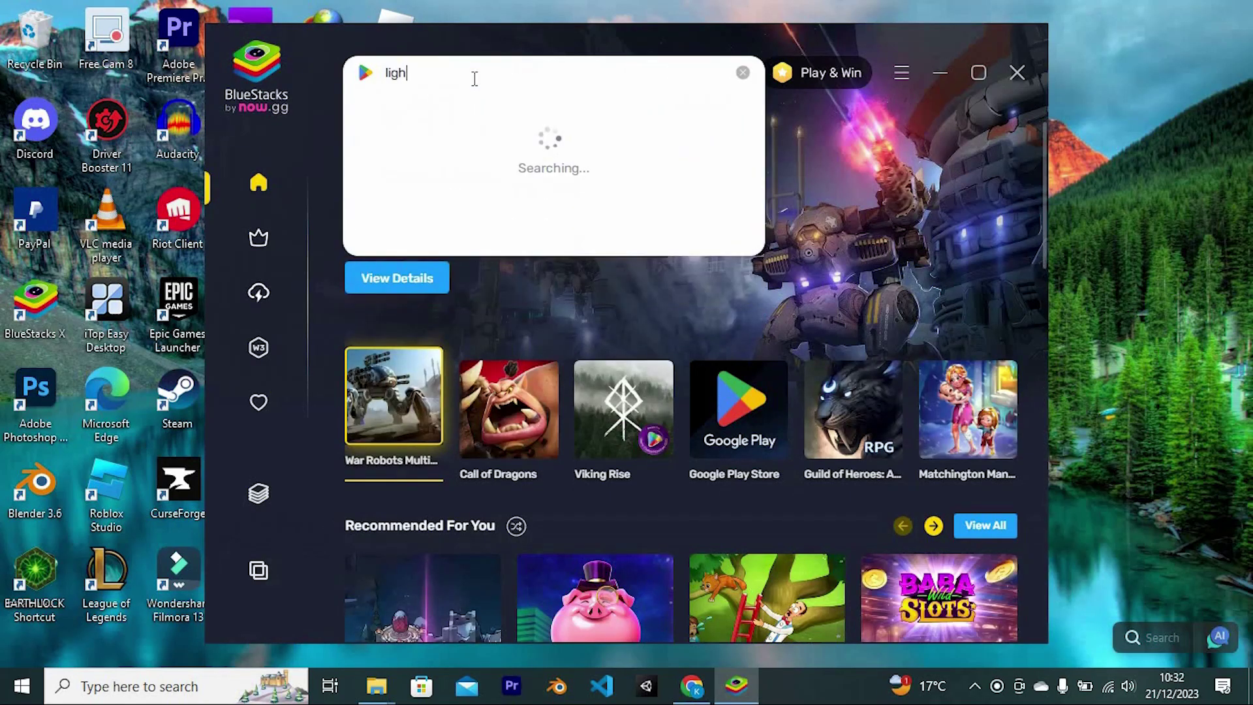
type("troom")
key("Return")
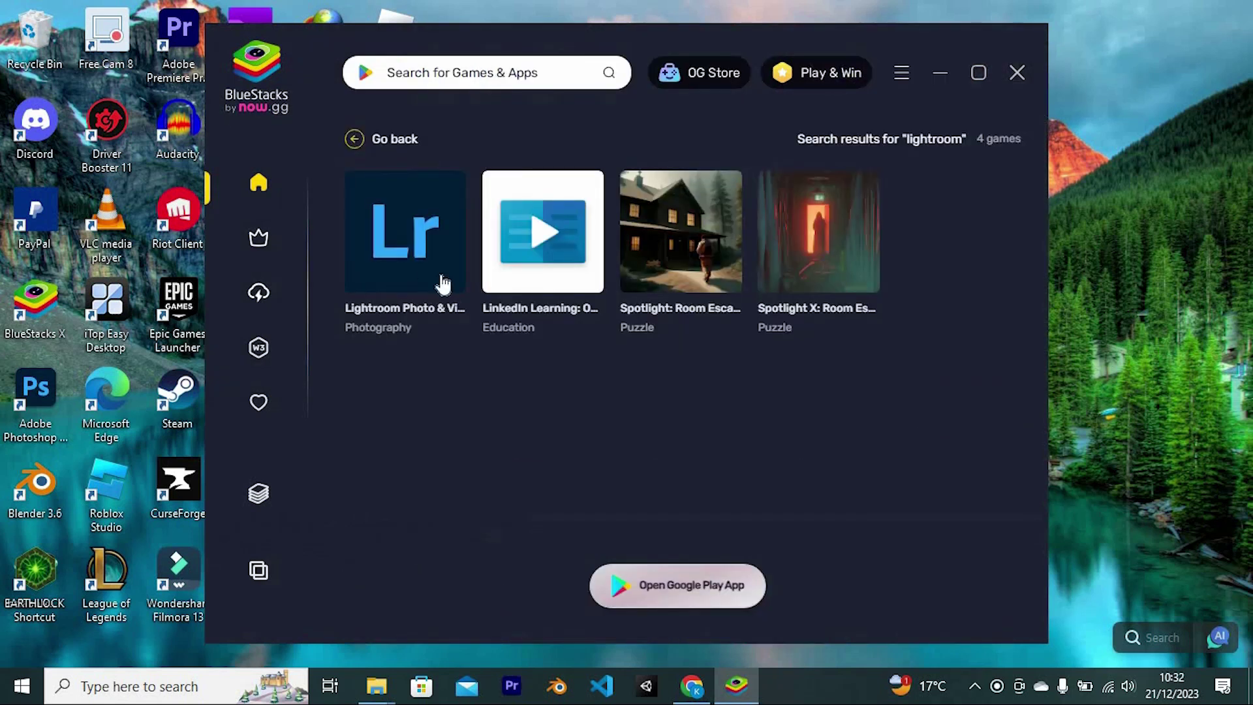
left_click(416, 263)
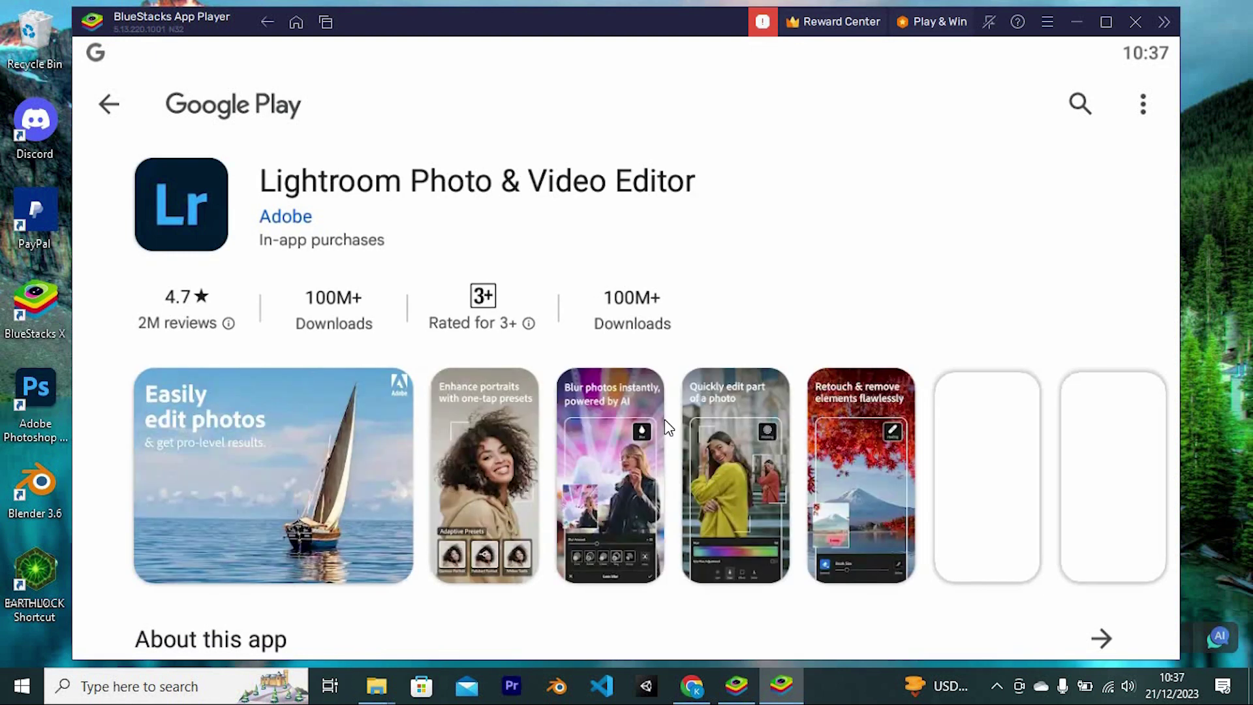
scroll(665, 428, "down", 2)
scroll(1053, 419, "up", 1)
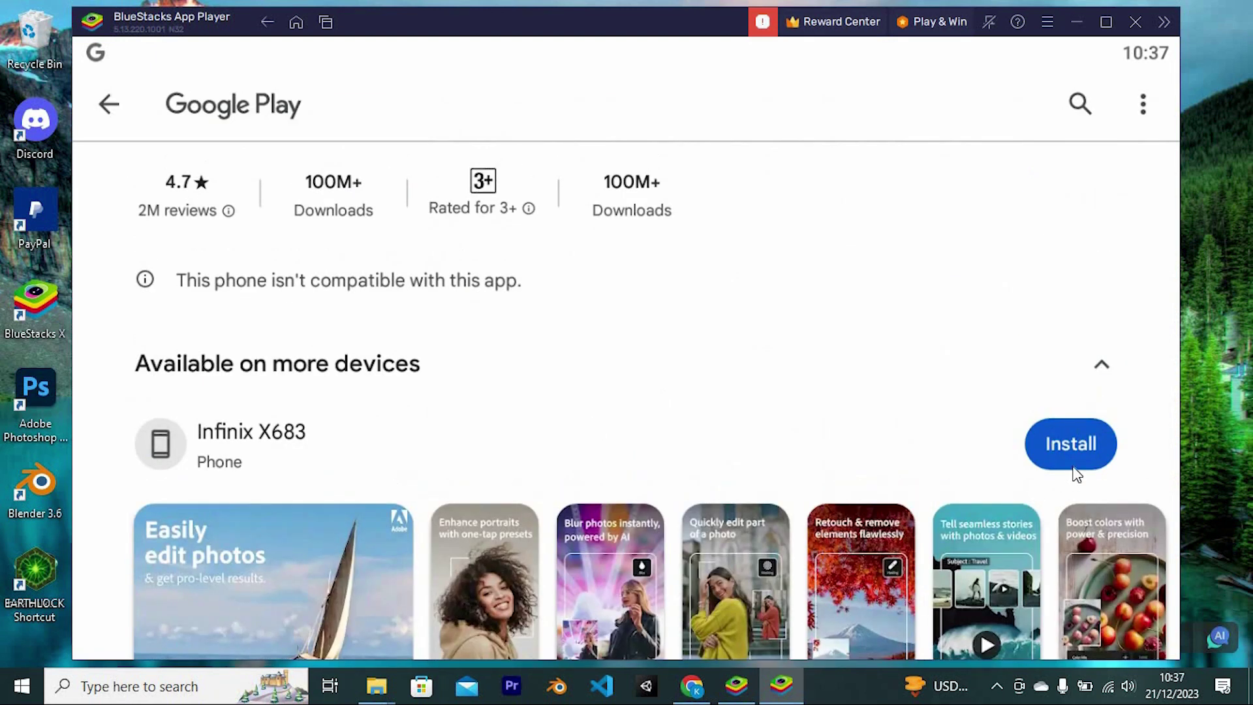
scroll(686, 444, "up", 2)
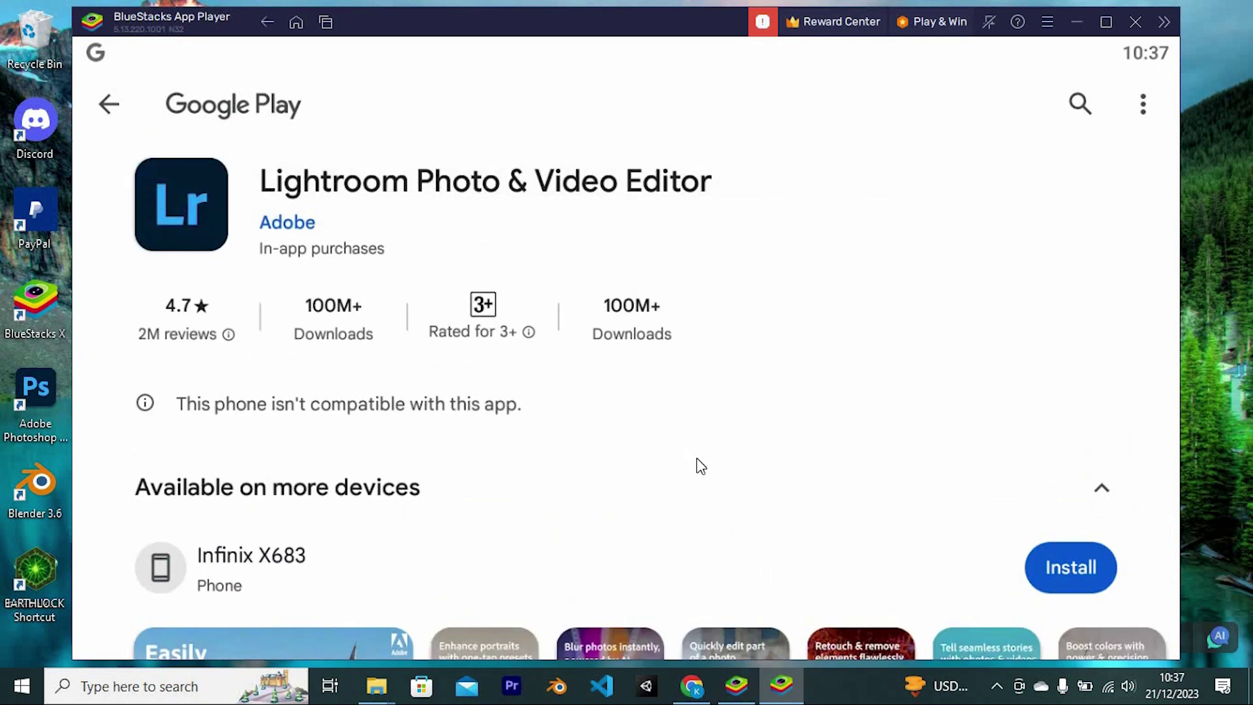
scroll(697, 458, "down", 5)
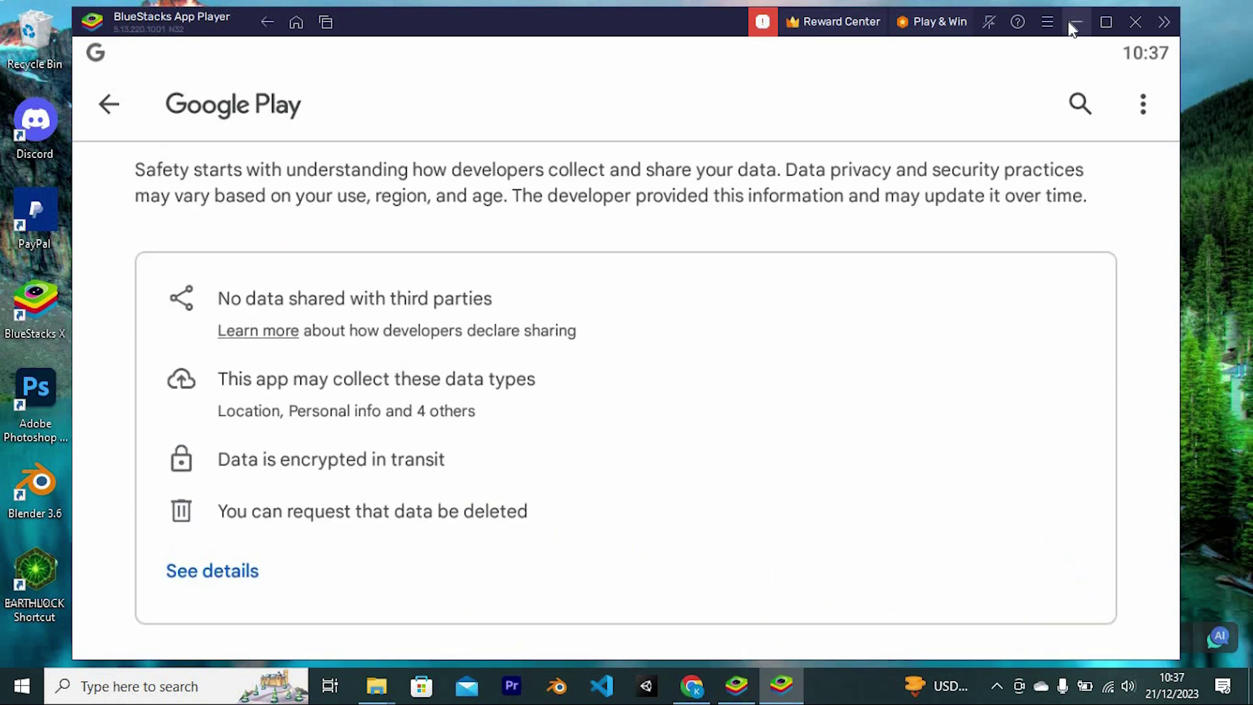
Step: Minimize the App Player with the Lightroom listing still open, and close BlueStacks X
left_click(1073, 22)
left_click(1017, 75)
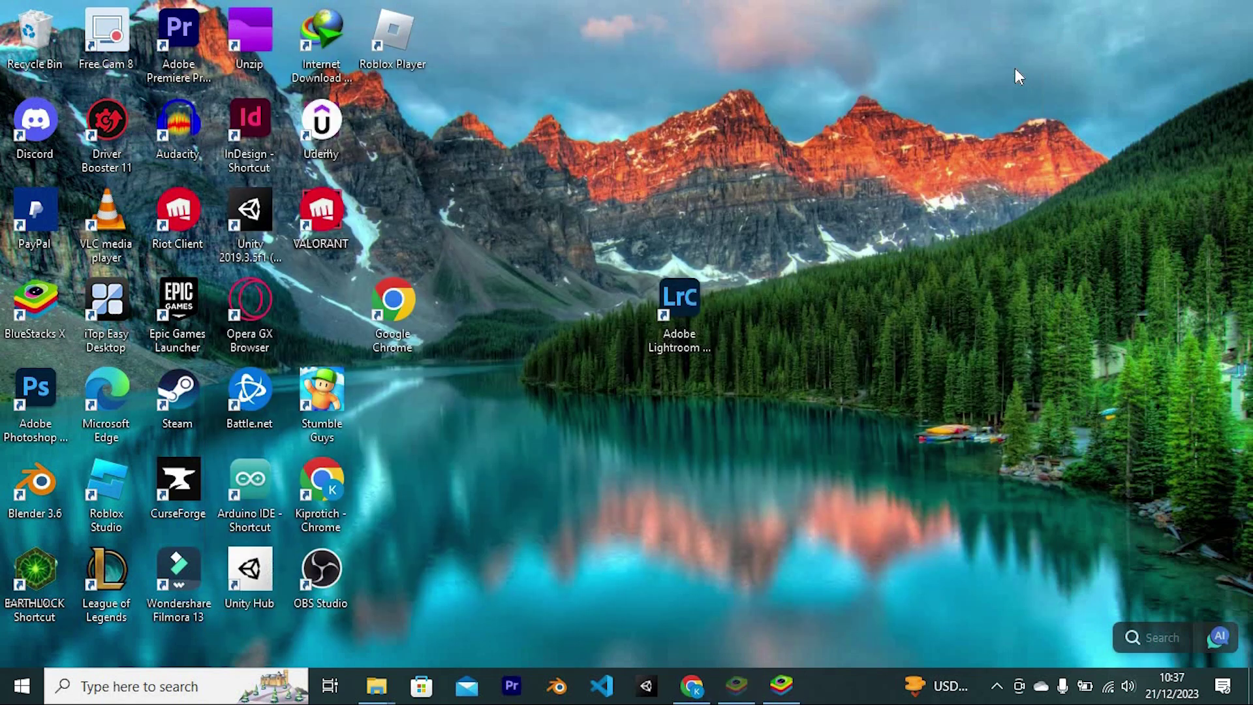